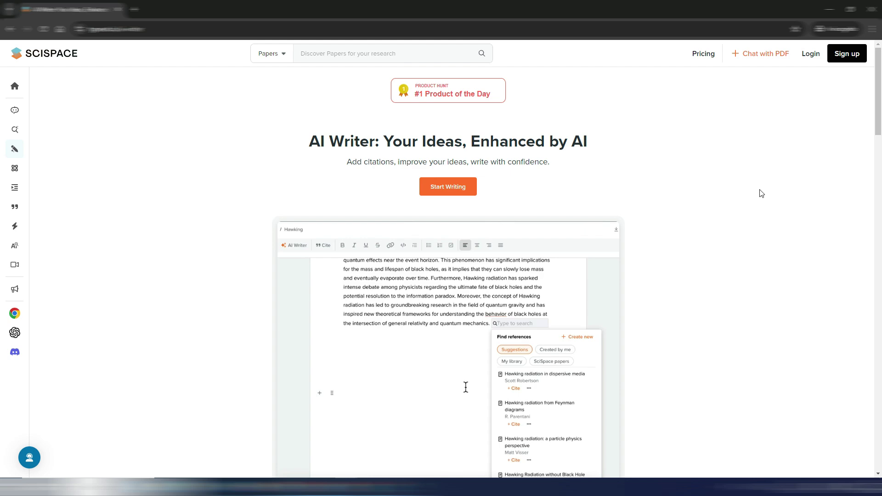
# - Scroll through the AI Writer landing page on the way to the SciSpace Home page
pyautogui.moveTo(878, 70); pyautogui.dragTo(877, 134)
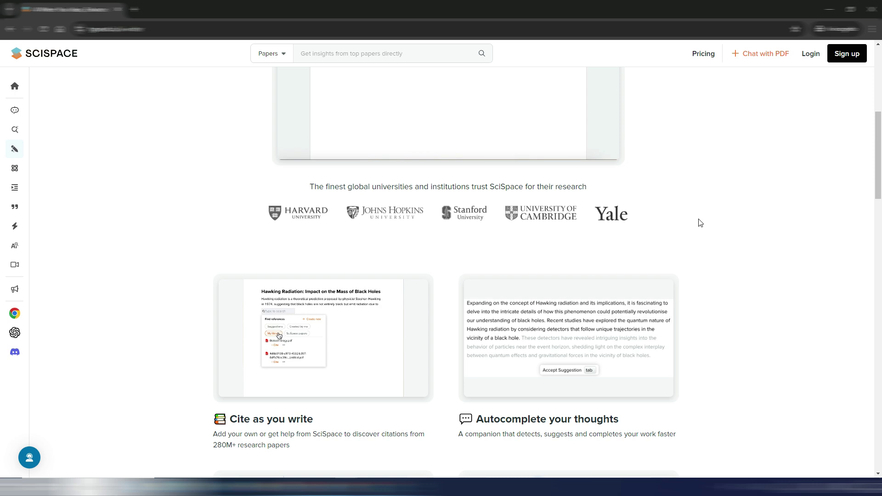
pyautogui.moveTo(879, 158); pyautogui.dragTo(822, 108)
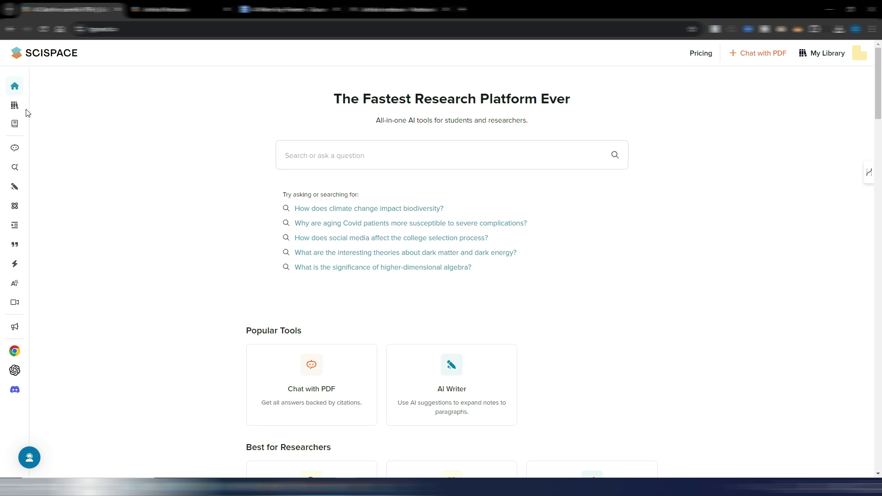
# - Create a blank Untitled Notebook from the AI Writer's Start Writing option
pyautogui.moveTo(26, 112)
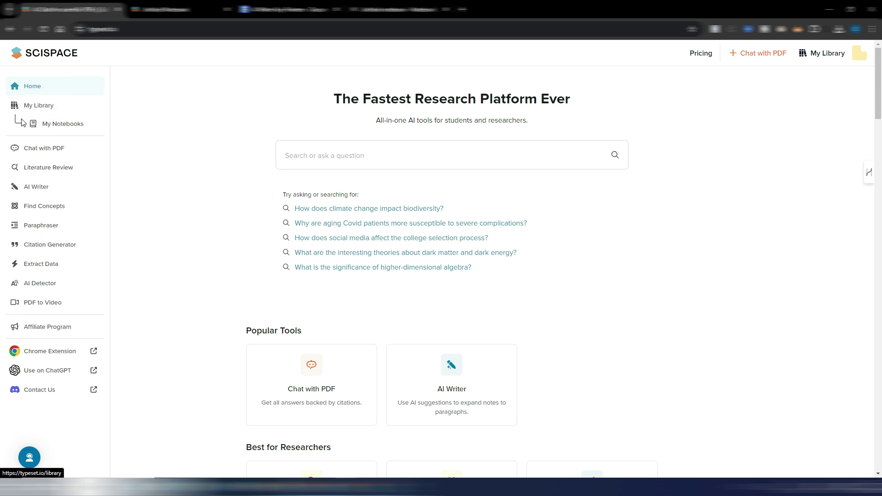
pyautogui.click(34, 188)
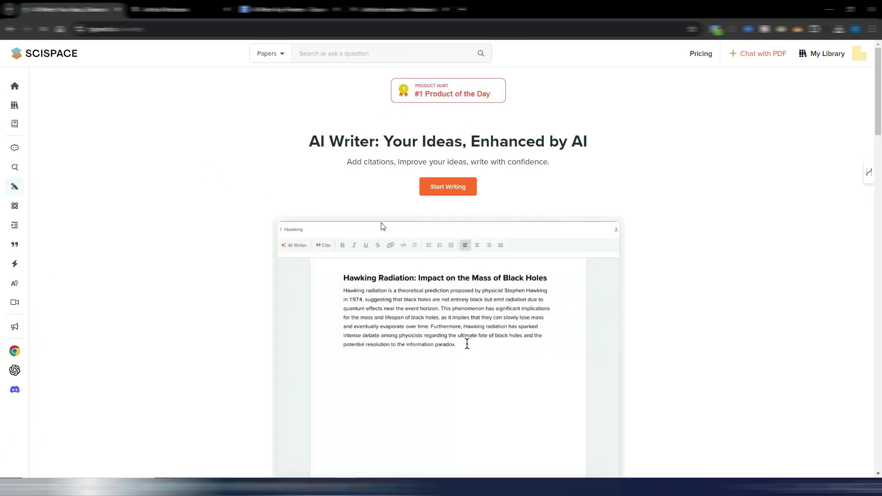
pyautogui.click(449, 189)
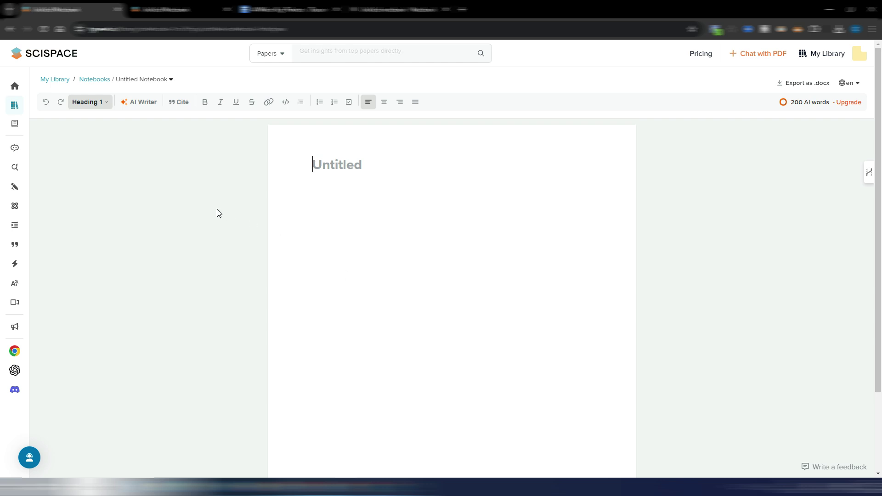
pyautogui.moveTo(21, 153)
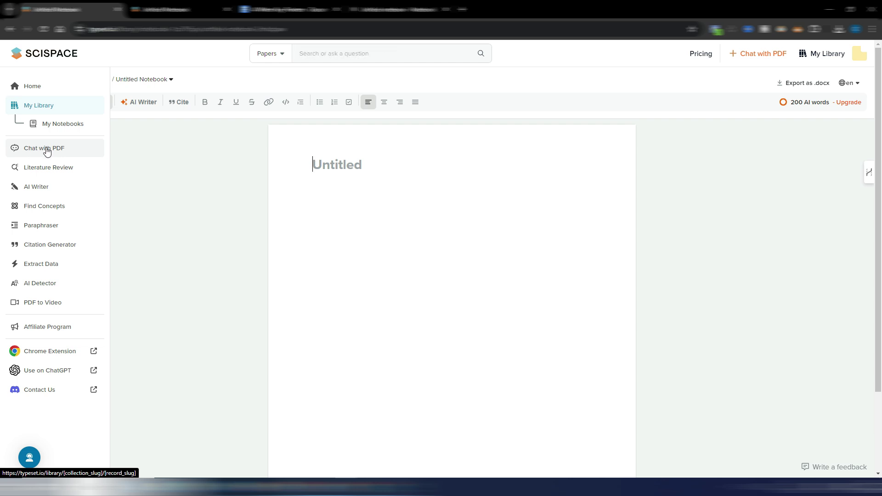
pyautogui.click(47, 150)
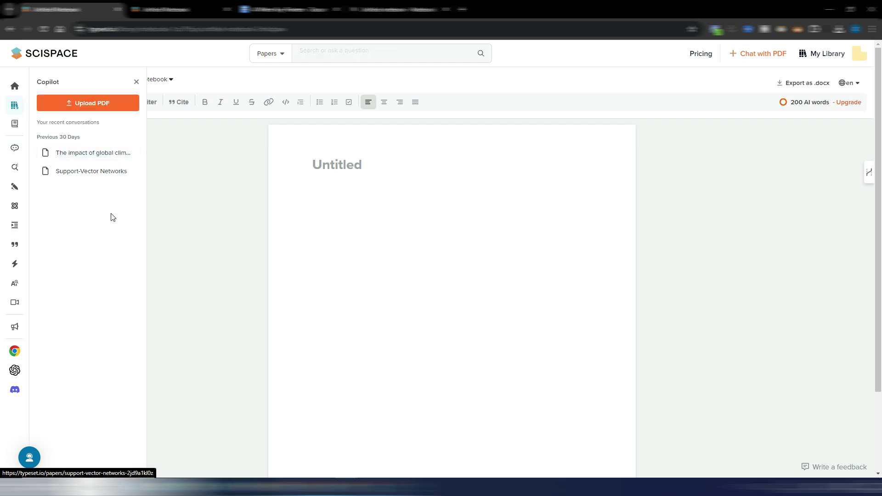
pyautogui.click(135, 82)
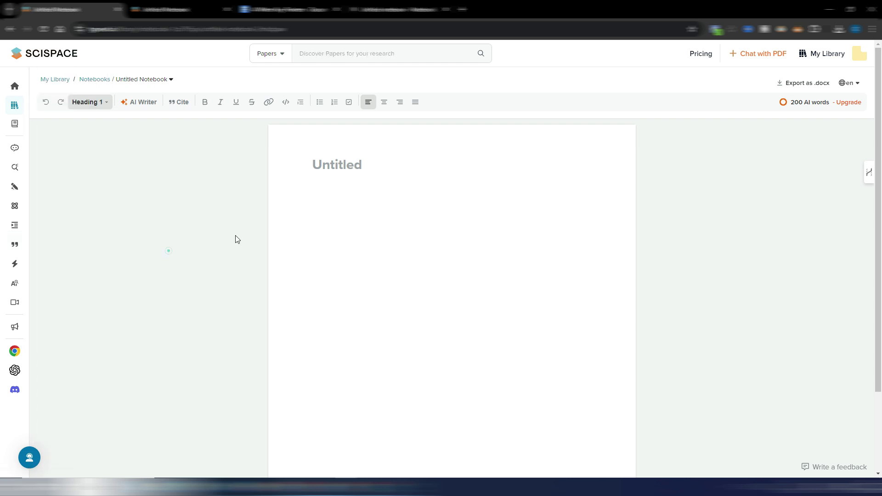
# - Add a line below the Untitled heading and bring up the AI Writer prompt menu
pyautogui.click(353, 163)
pyautogui.click(147, 107)
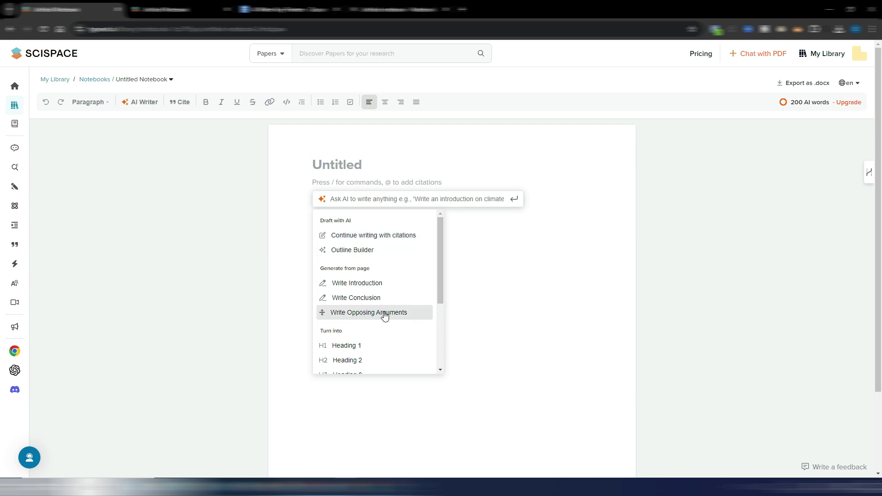
# - Generate an Outline Builder outline on 'impact of AI for research' and accept it
pyautogui.moveTo(436, 266); pyautogui.dragTo(435, 247)
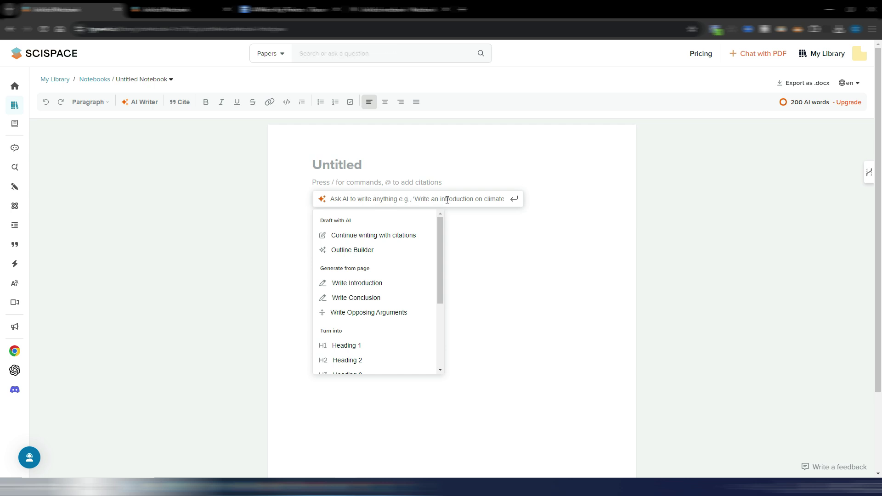
pyautogui.click(368, 198)
pyautogui.click(359, 252)
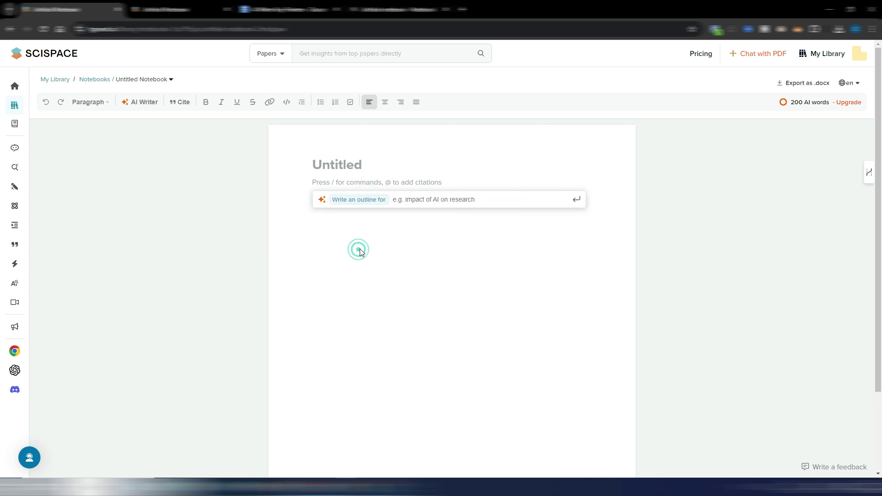
pyautogui.click(400, 199)
pyautogui.write('impact of AI for research')
pyautogui.press('Return')
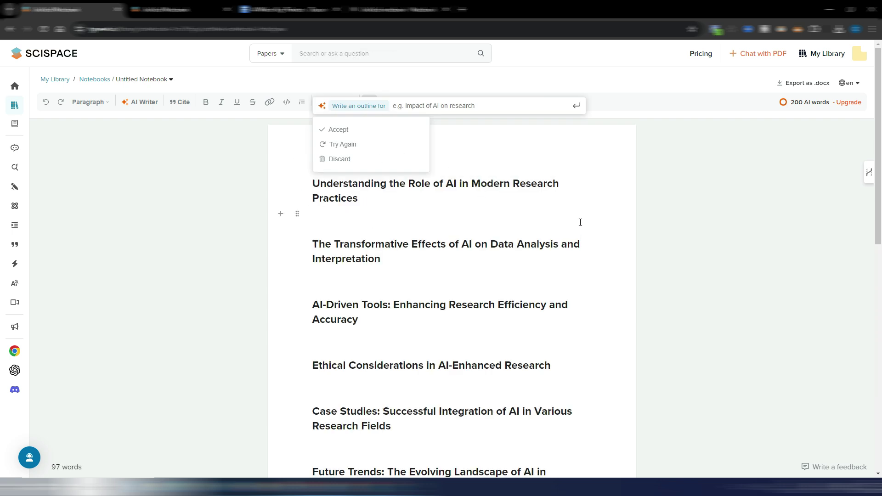
pyautogui.click(344, 130)
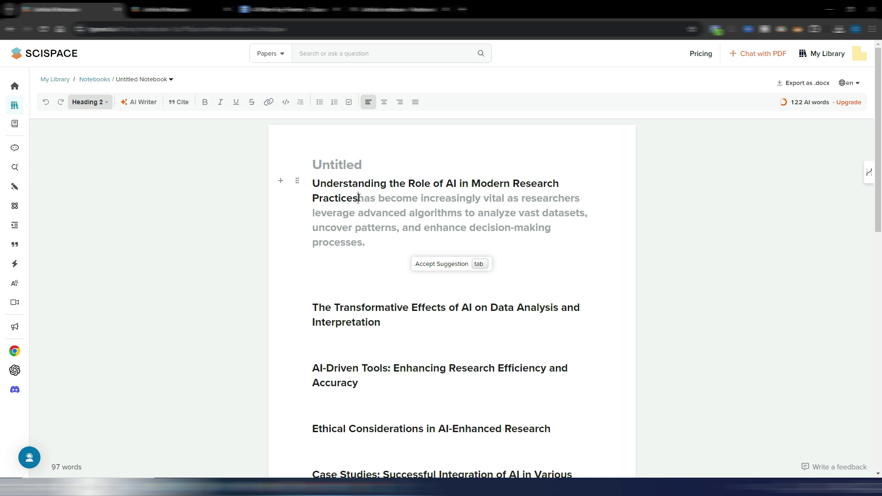
# - Select the first outline heading and request an AI summary suggestion beneath it
pyautogui.moveTo(358, 198); pyautogui.dragTo(314, 185)
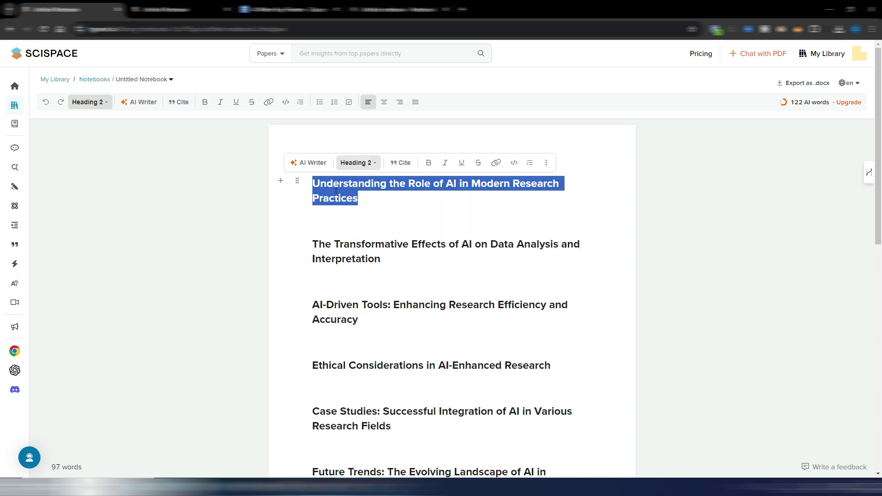
pyautogui.click(315, 166)
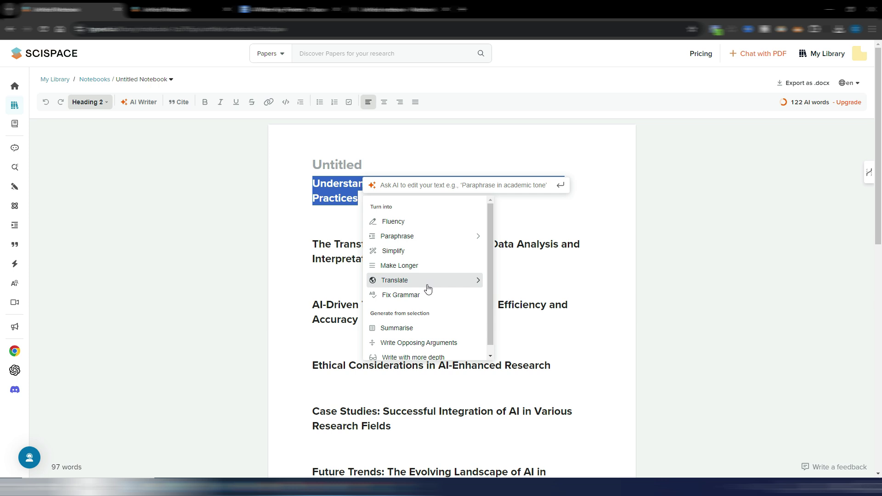
pyautogui.scroll(-1, 432, 293)
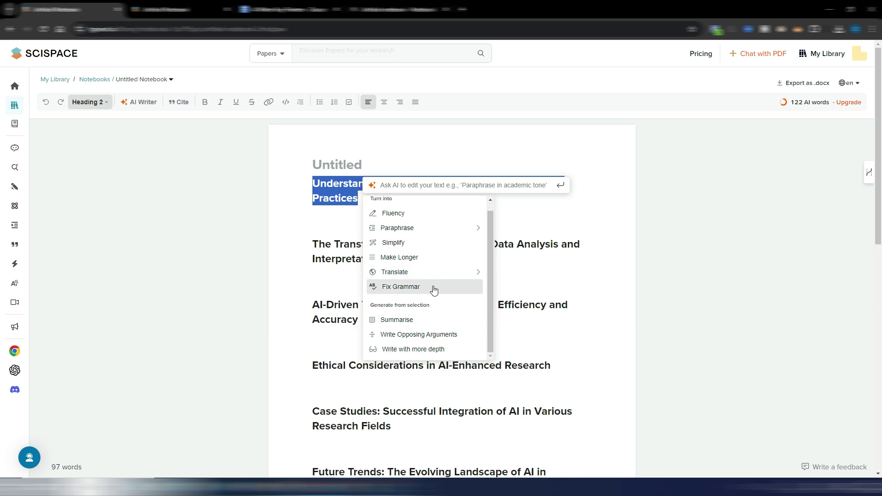
pyautogui.click(443, 324)
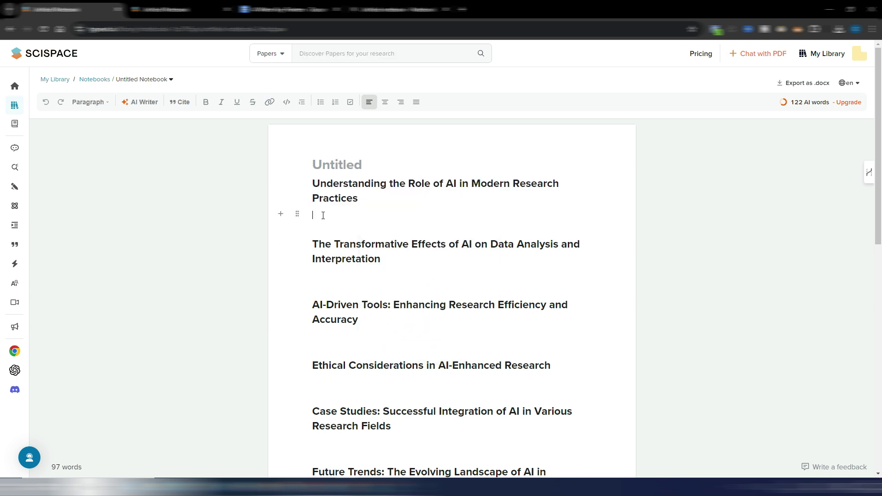
pyautogui.click(323, 215)
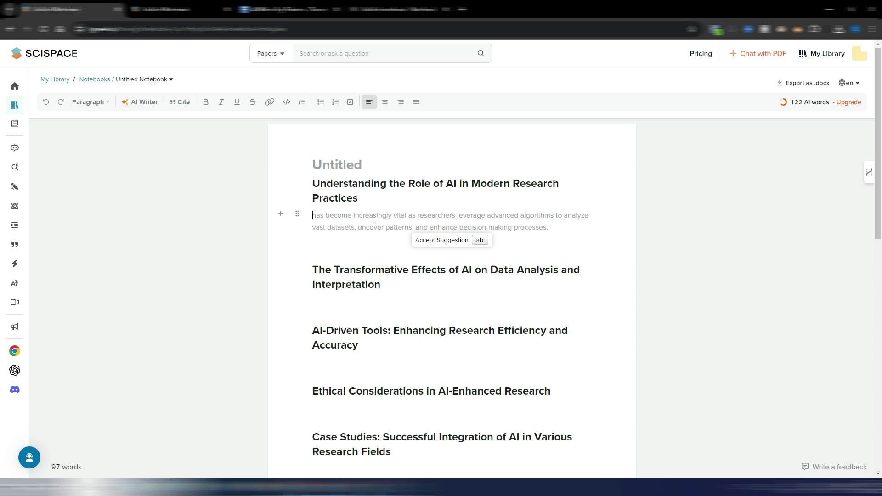
# - Accept an AI 'Continue writing with citations' paragraph under the first heading
pyautogui.click(143, 102)
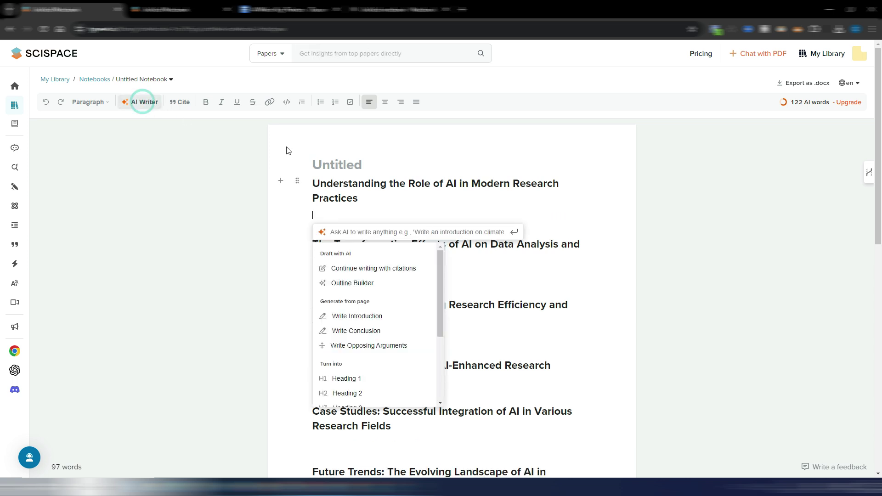
pyautogui.click(383, 271)
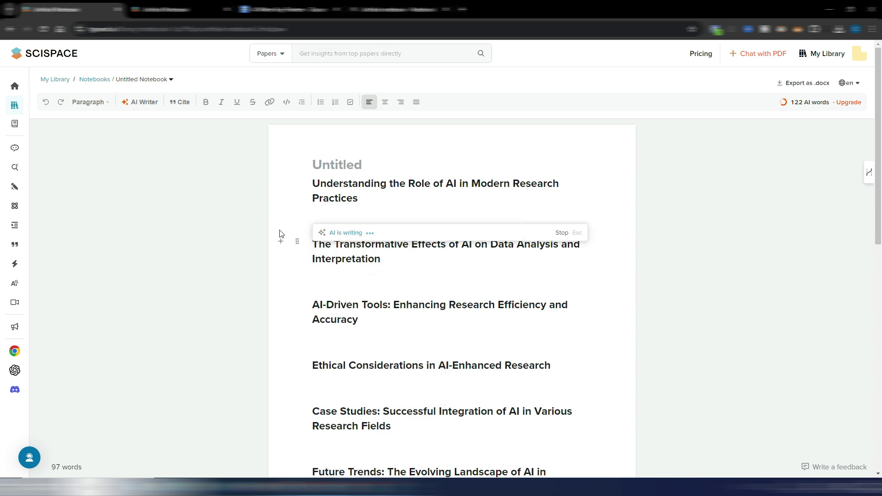
pyautogui.click(343, 375)
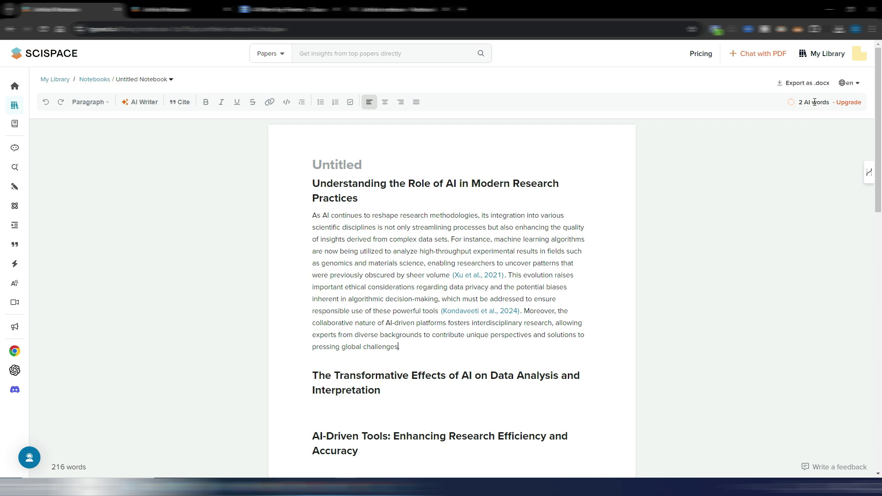
pyautogui.moveTo(789, 104)
# - Review the Xu et al., 2021 citation details, then open the cited paper's page
pyautogui.click(478, 277)
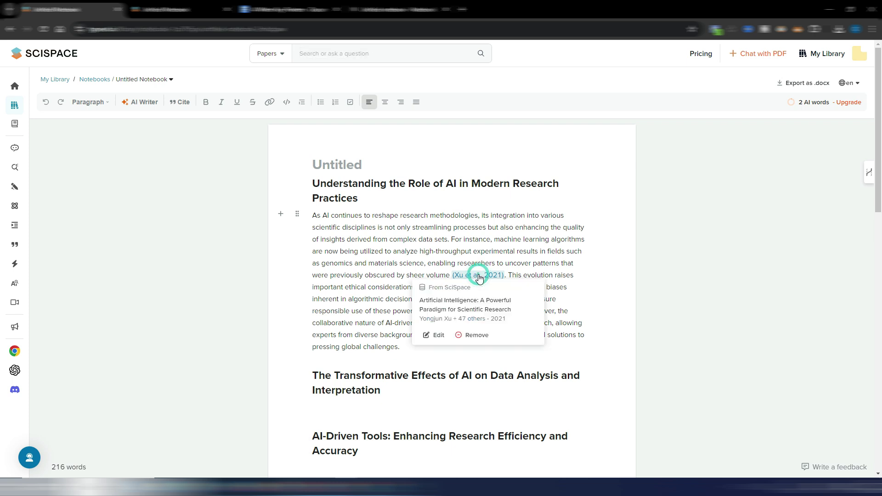
pyautogui.click(438, 335)
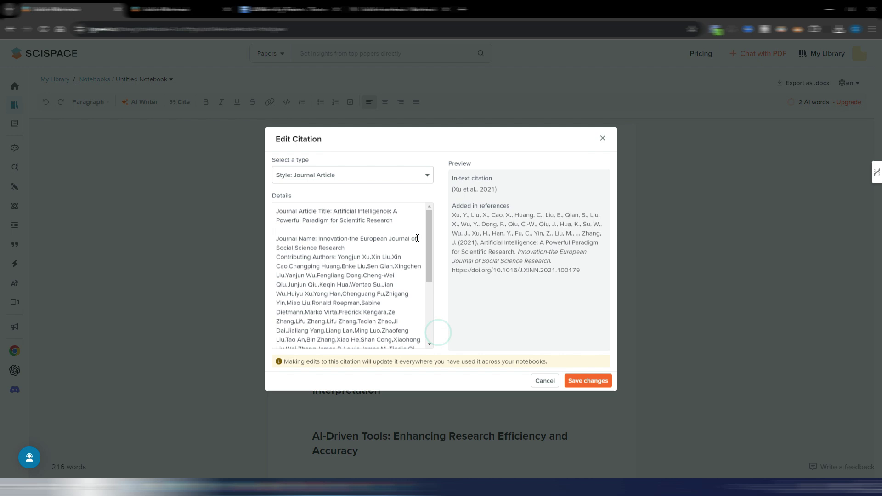
pyautogui.click(428, 223)
pyautogui.moveTo(429, 229)
pyautogui.mouseDown()
pyautogui.moveTo(426, 298)
pyautogui.moveTo(430, 225)
pyautogui.mouseUp()
pyautogui.click(603, 139)
pyautogui.click(475, 276)
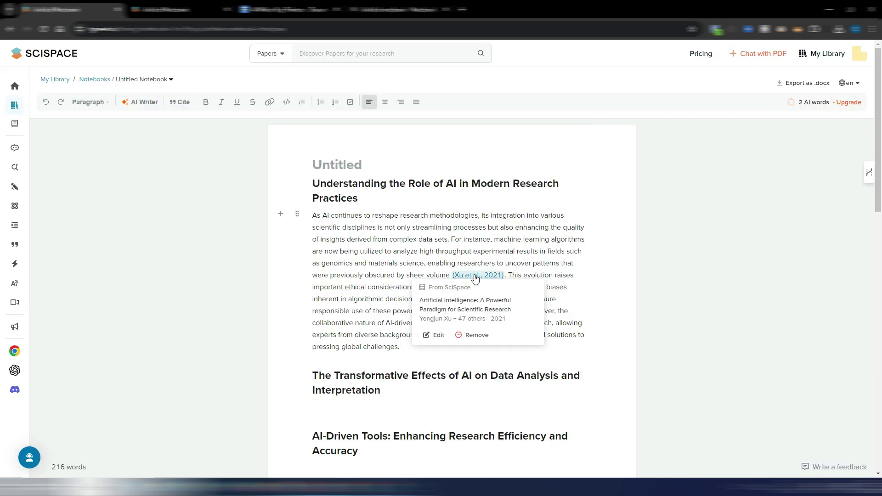
pyautogui.click(466, 303)
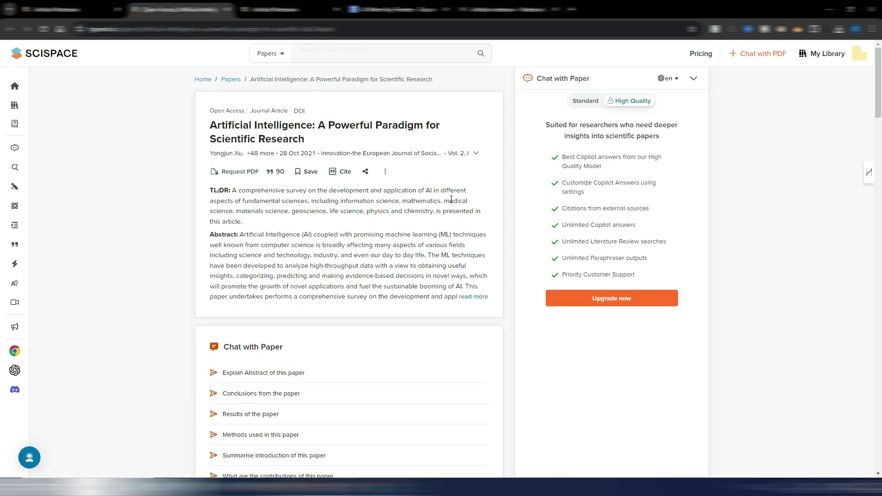
# - Skim the cited paper's page, then switch back to the Untitled Notebook tab
pyautogui.scroll(-3, 452, 207)
pyautogui.scroll(-3, 451, 203)
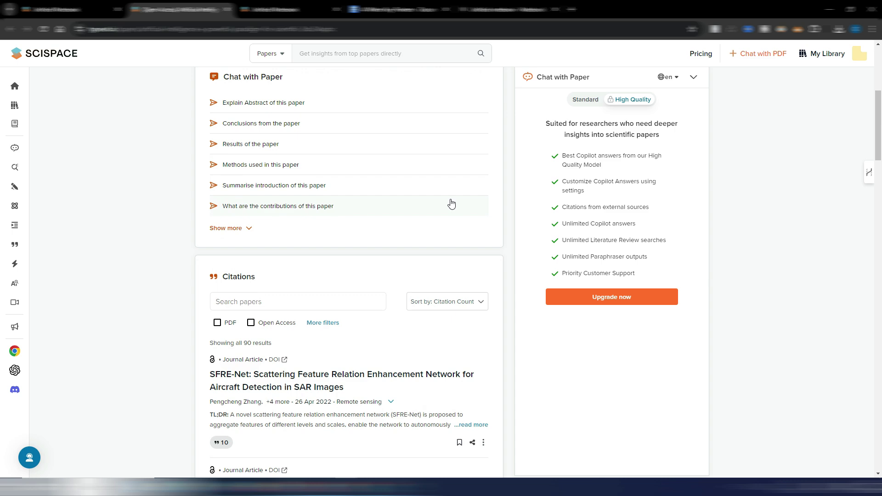
pyautogui.scroll(6, 451, 202)
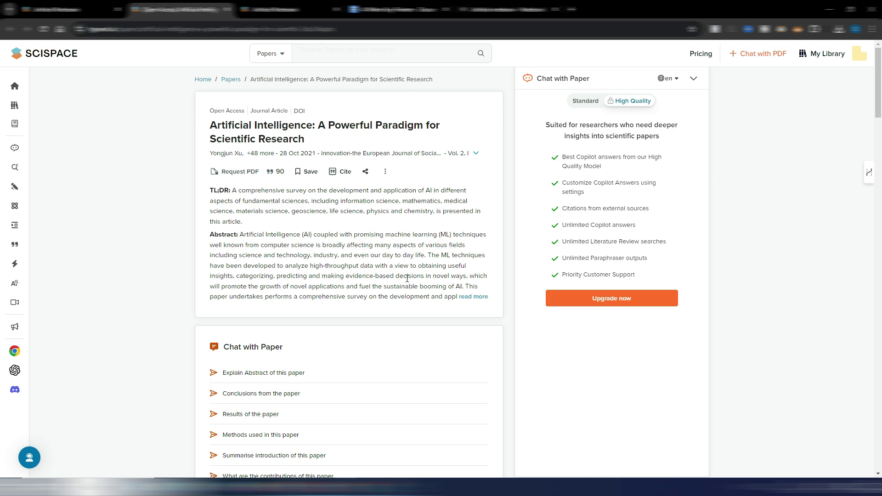
pyautogui.scroll(-8, 407, 278)
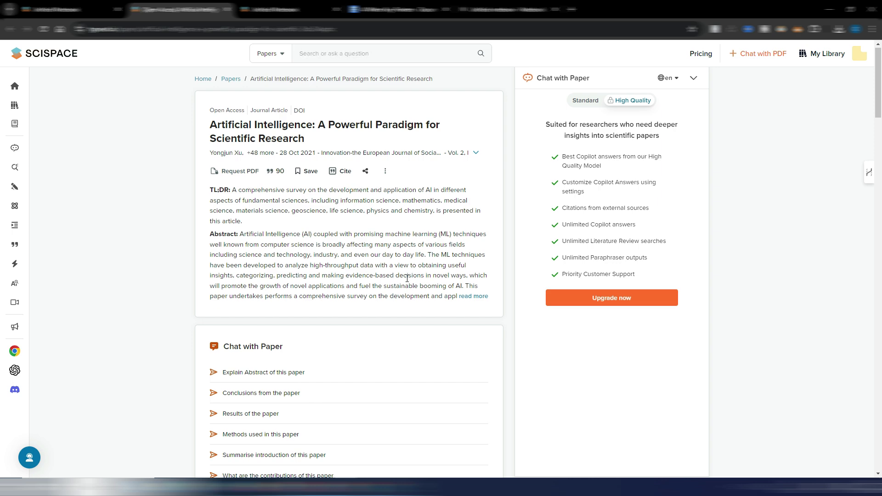
pyautogui.hotkey('ctrl', 'shift', 'Tab')
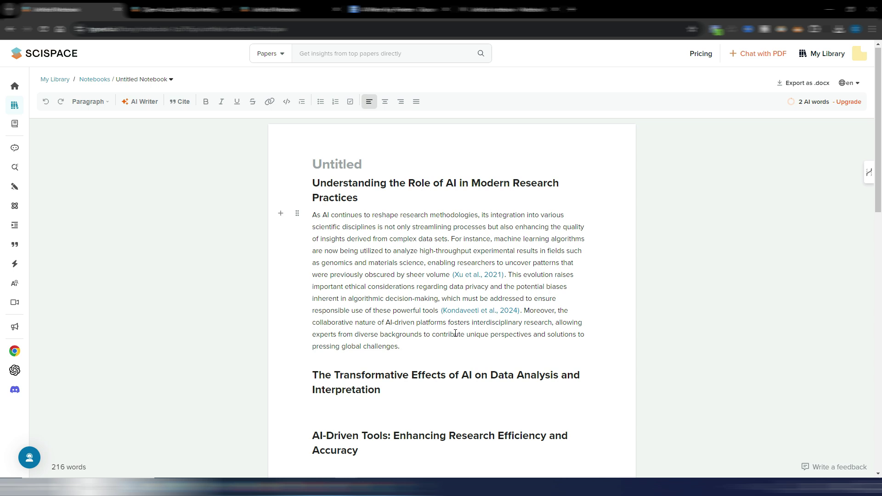
# - Scroll the notebook down and back up before going to the Pricing page
pyautogui.scroll(-1, 459, 334)
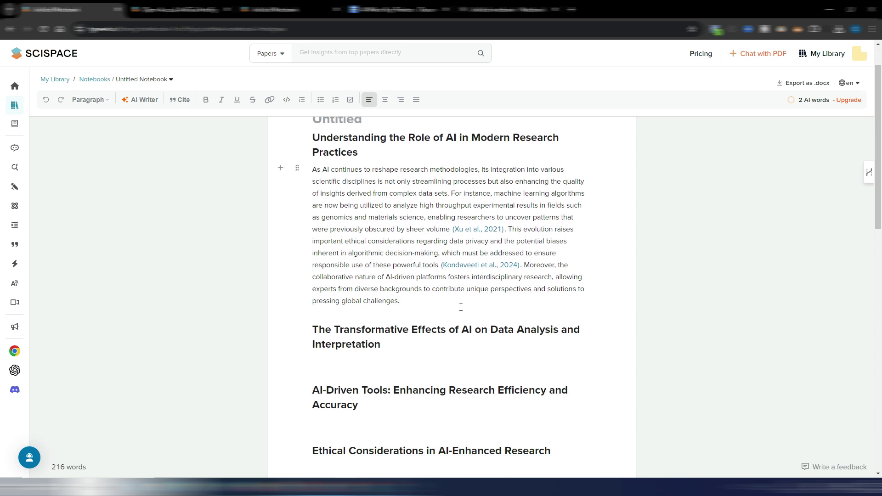
pyautogui.scroll(1, 460, 308)
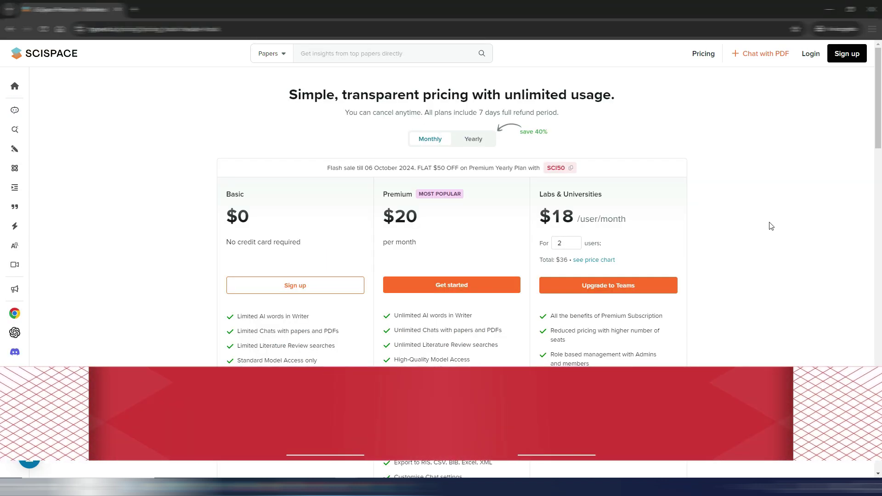
# - Switch pricing to Yearly billing, showing Premium at $12 and Labs & Universities at $8
pyautogui.scroll(-1, 769, 225)
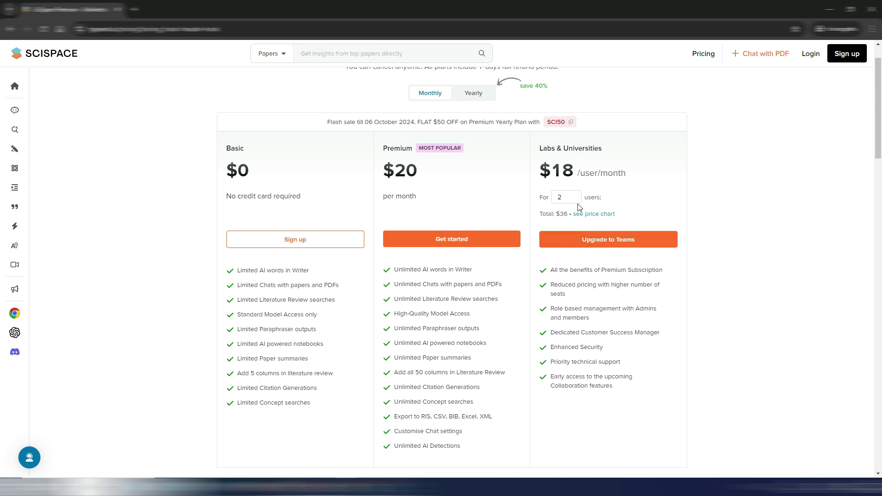
pyautogui.click(475, 93)
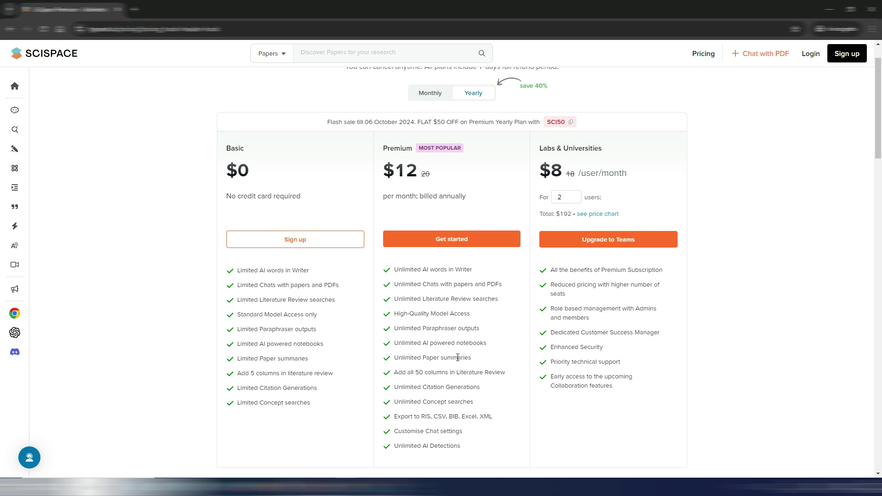
pyautogui.scroll(1, 457, 357)
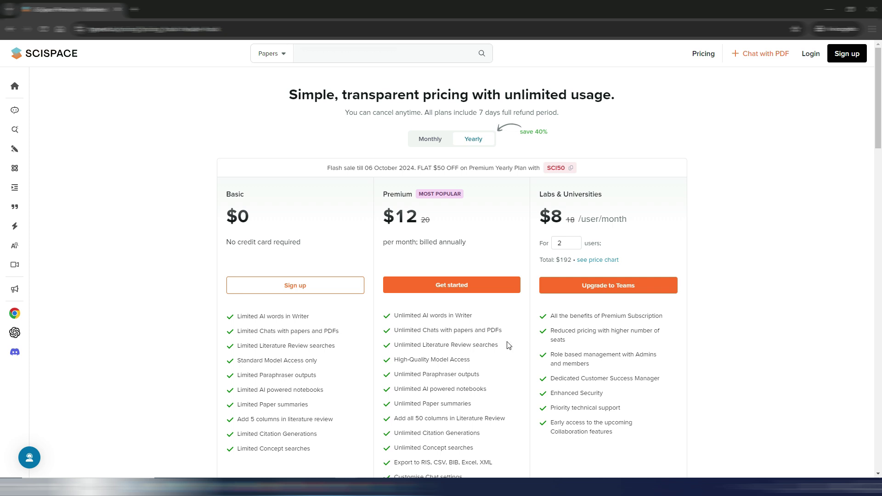
pyautogui.scroll(-1, 508, 345)
pyautogui.scroll(1, 508, 345)
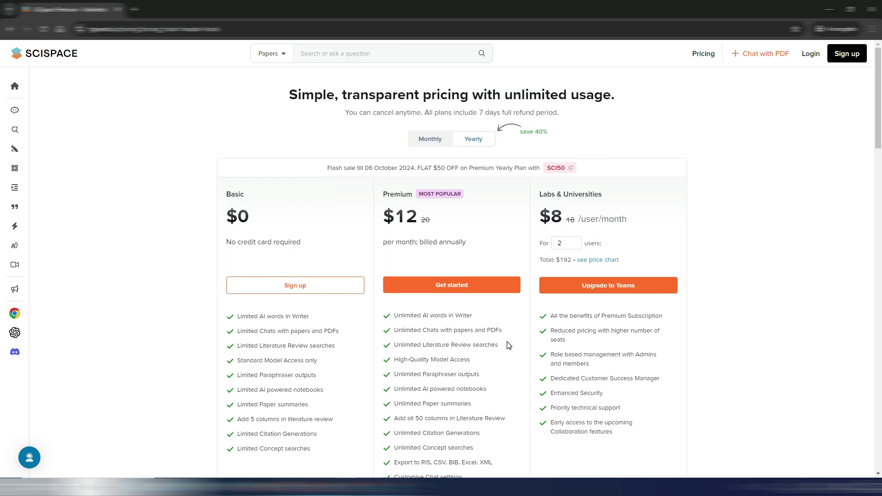